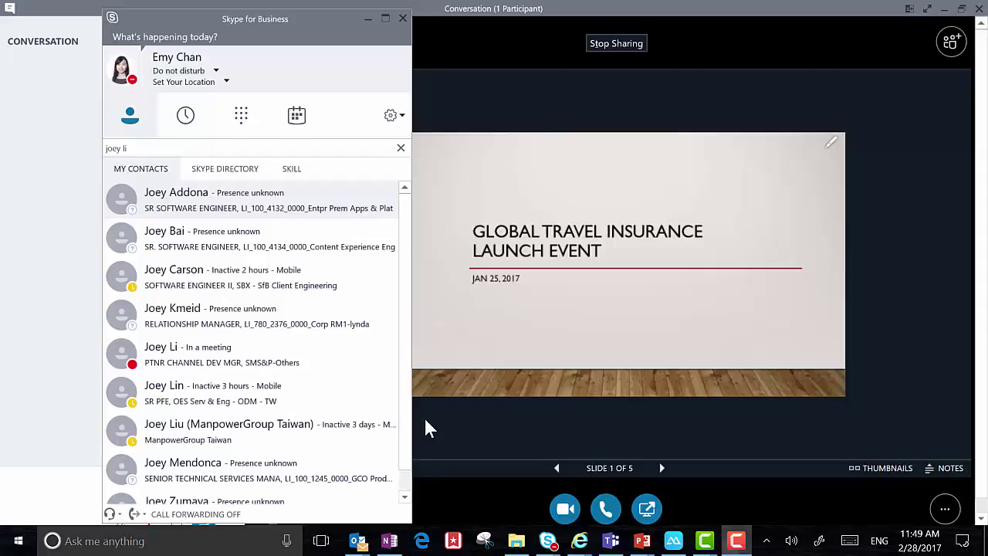
- Open a chat with the searched contact who is in a meeting and send the message "hi"
left_click(142, 149)
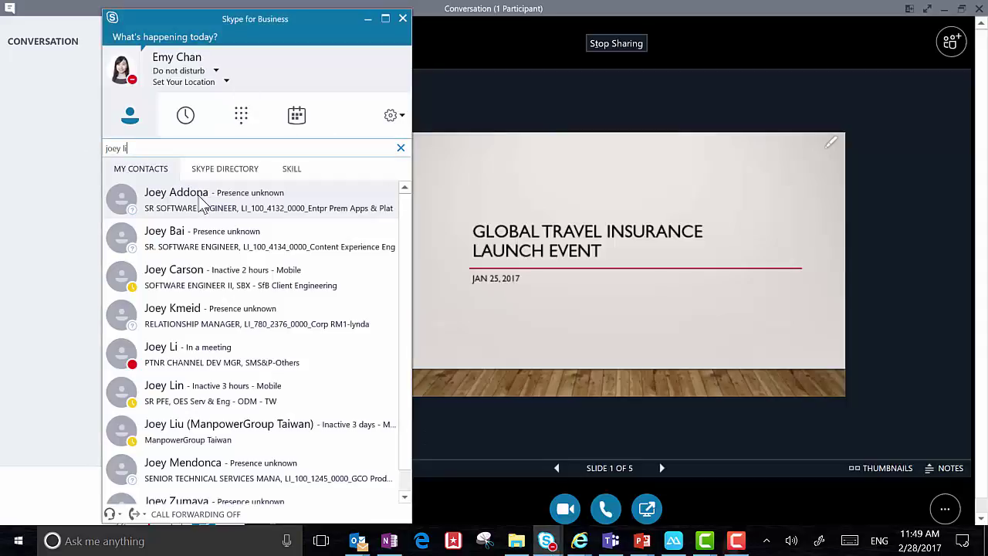
double_click(247, 367)
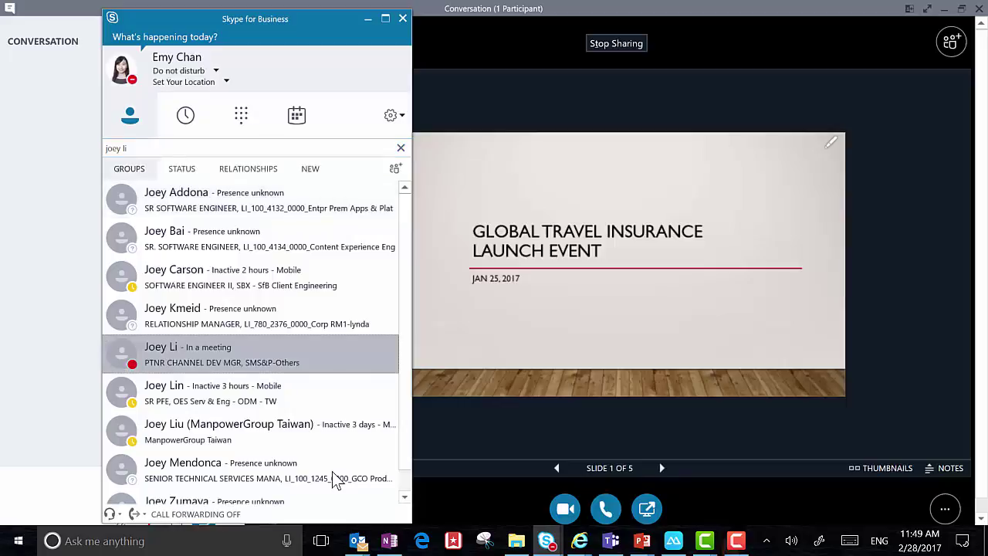
left_click(368, 18)
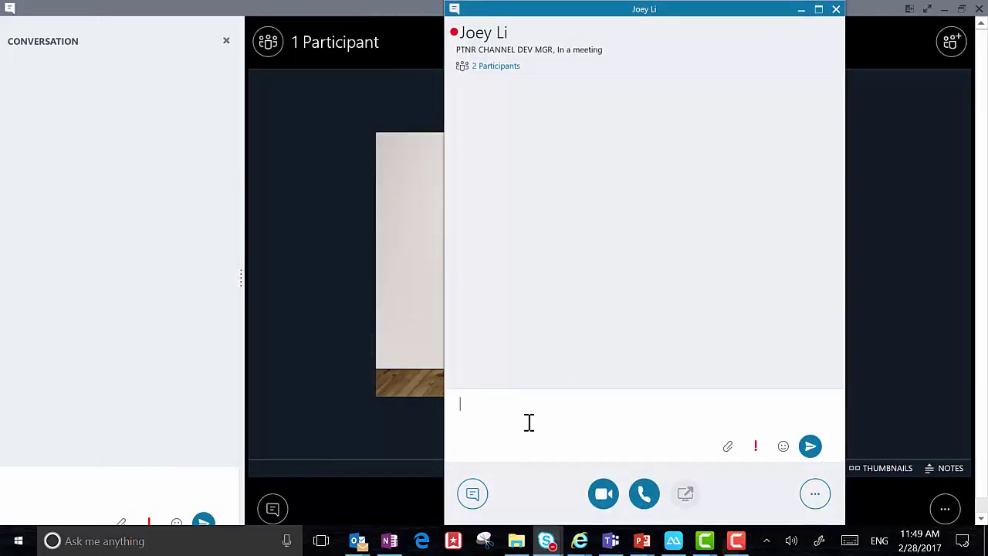
type("hi")
key("Return")
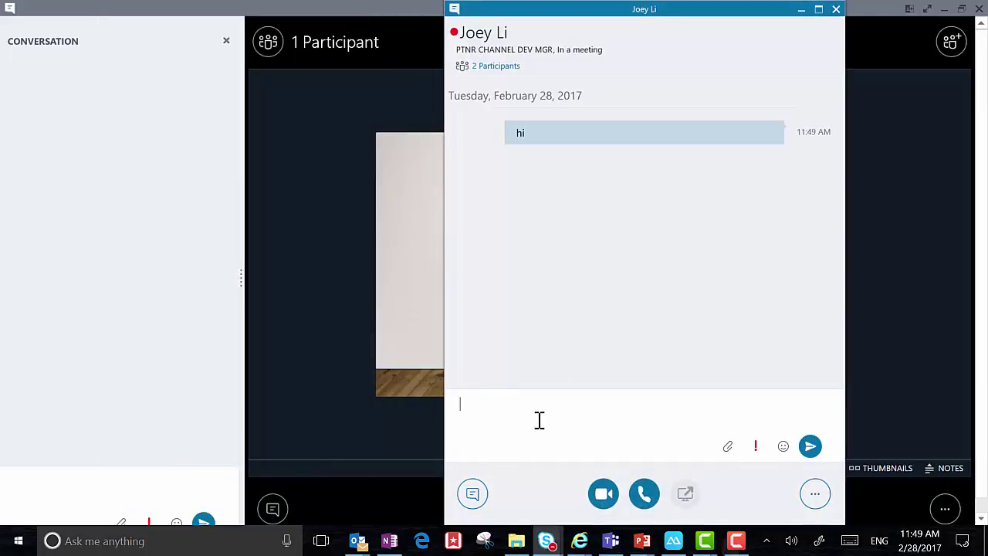
- Share the desktop with the contact from the chat window
left_click(728, 446)
left_click(910, 11)
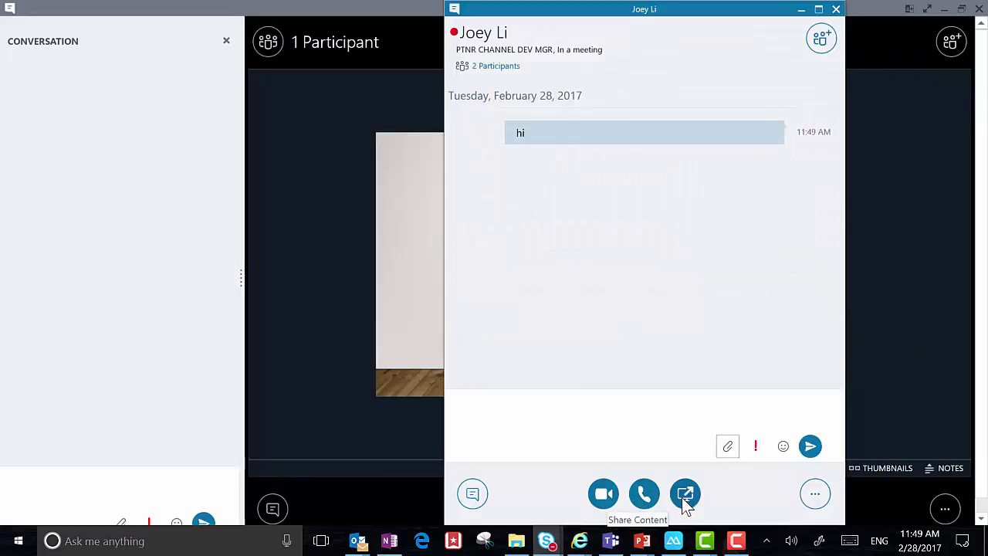
left_click(685, 494)
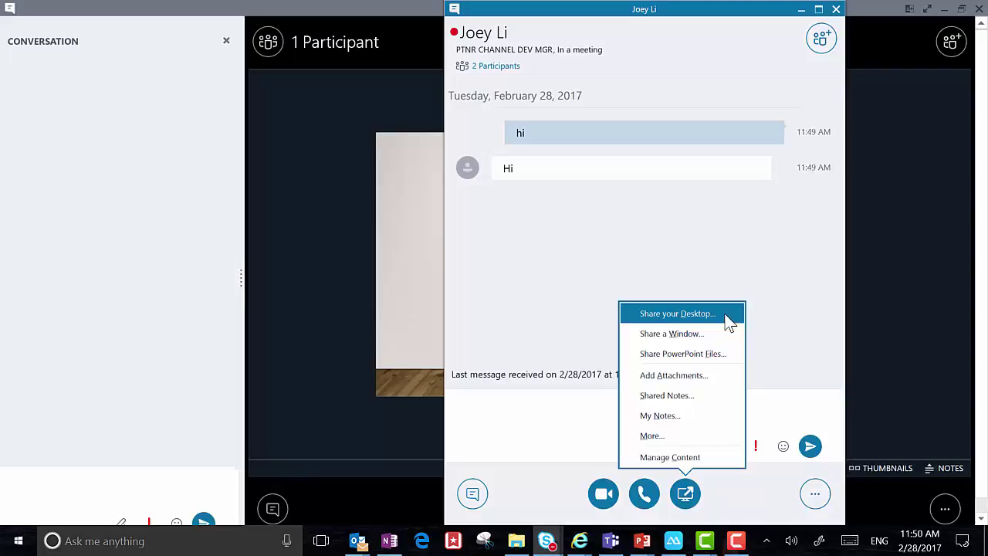
left_click(729, 322)
left_click(760, 316)
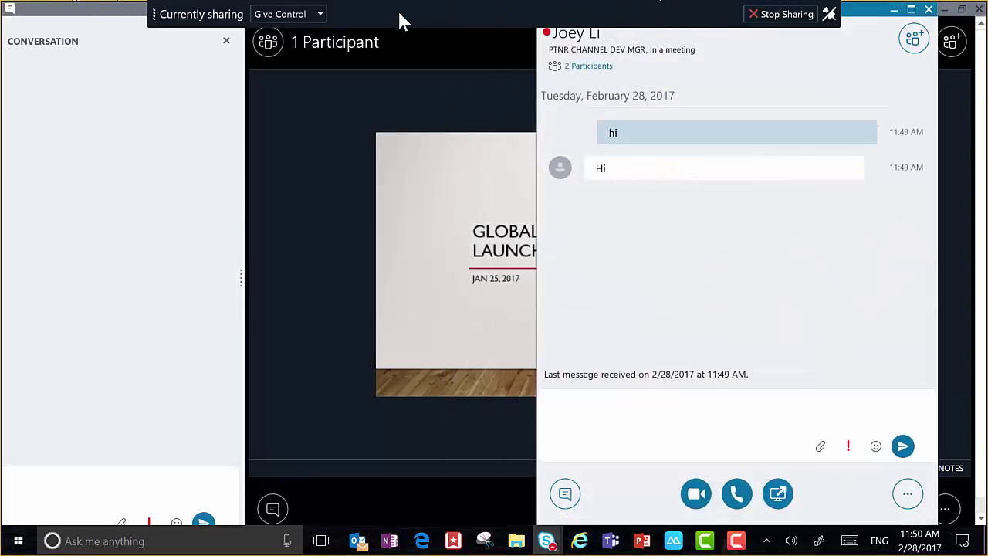
- Check the give-control options and grant the contact's request to control the shared desktop
left_click(318, 15)
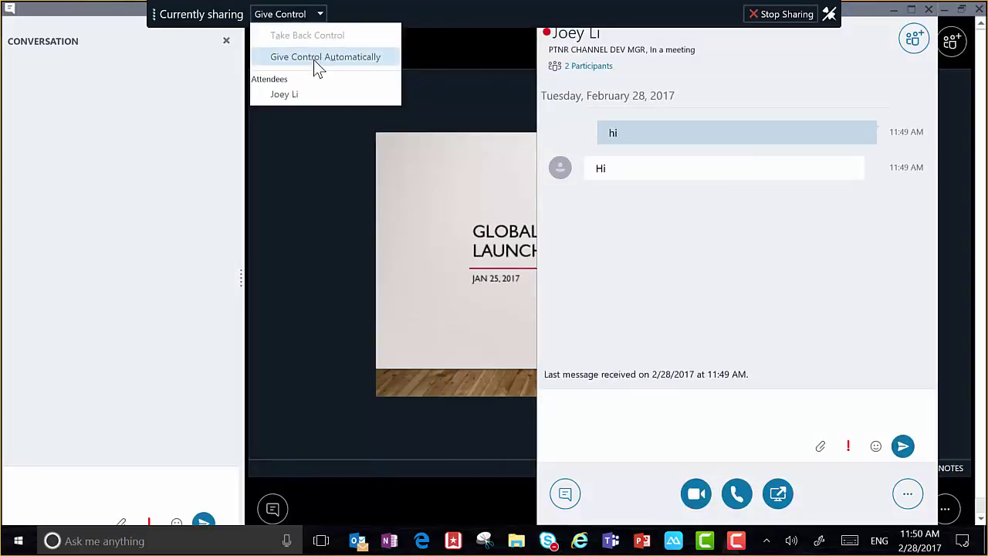
left_click(178, 105)
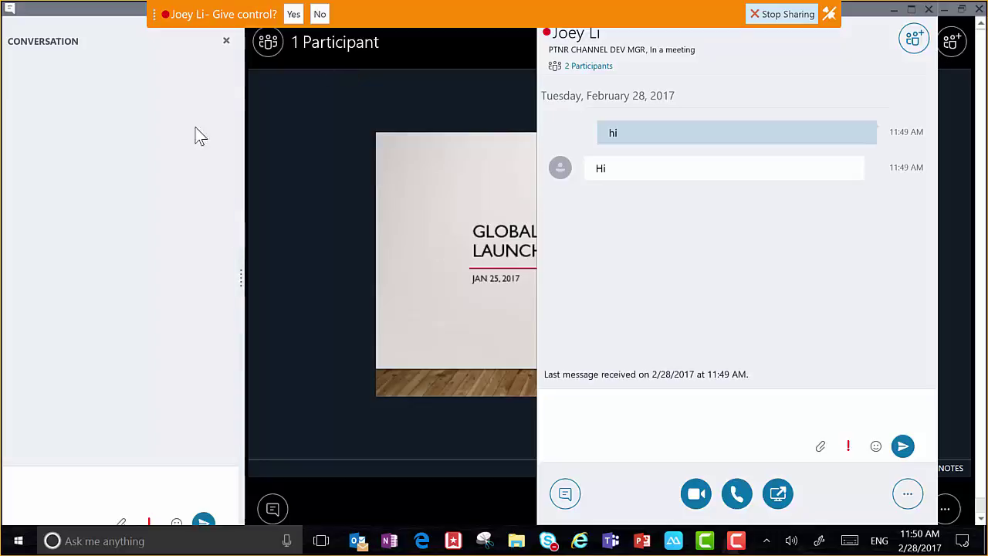
left_click(293, 14)
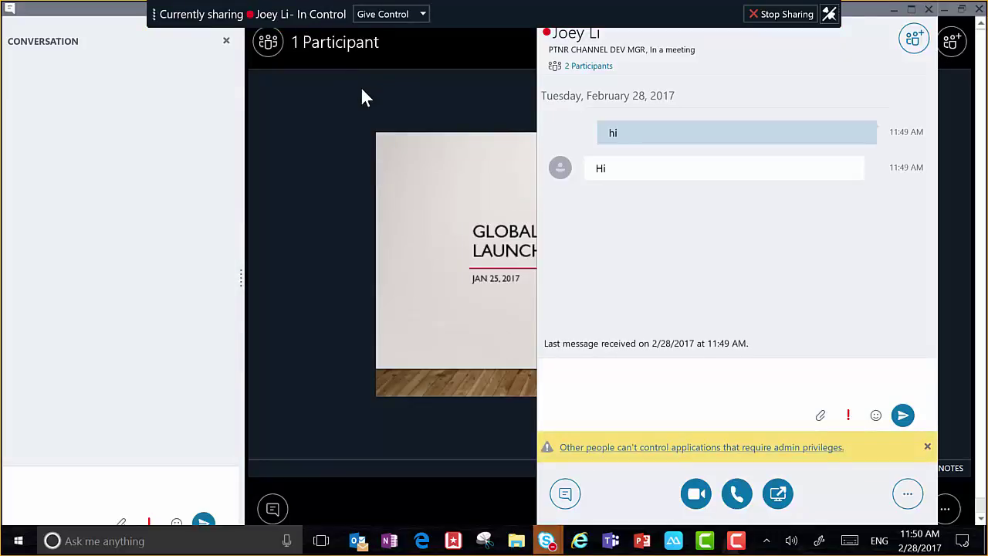
- Open and close Windows Settings on the shared desktop, and stop sharing the desktop
left_click(122, 541)
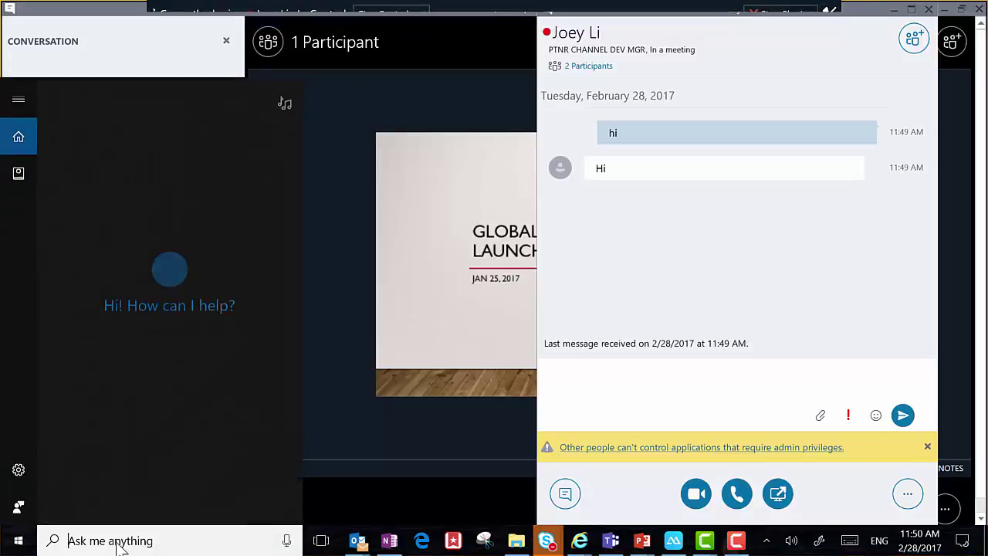
type("setti")
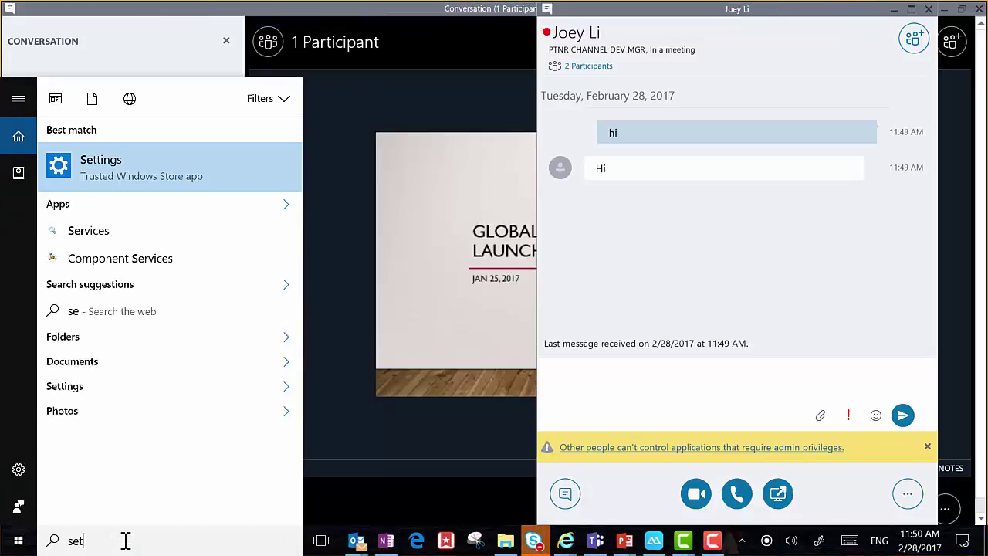
type("ng")
key("Return")
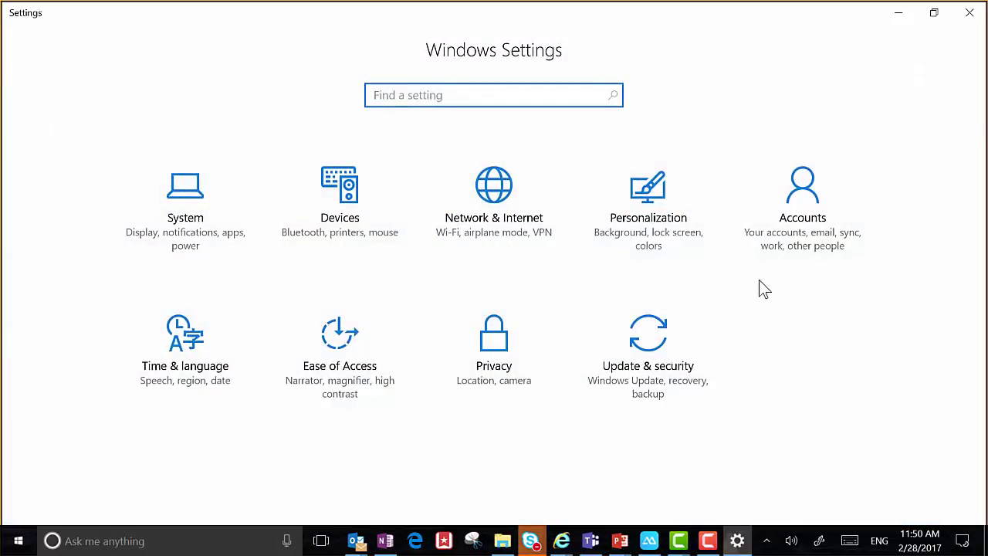
left_click(970, 12)
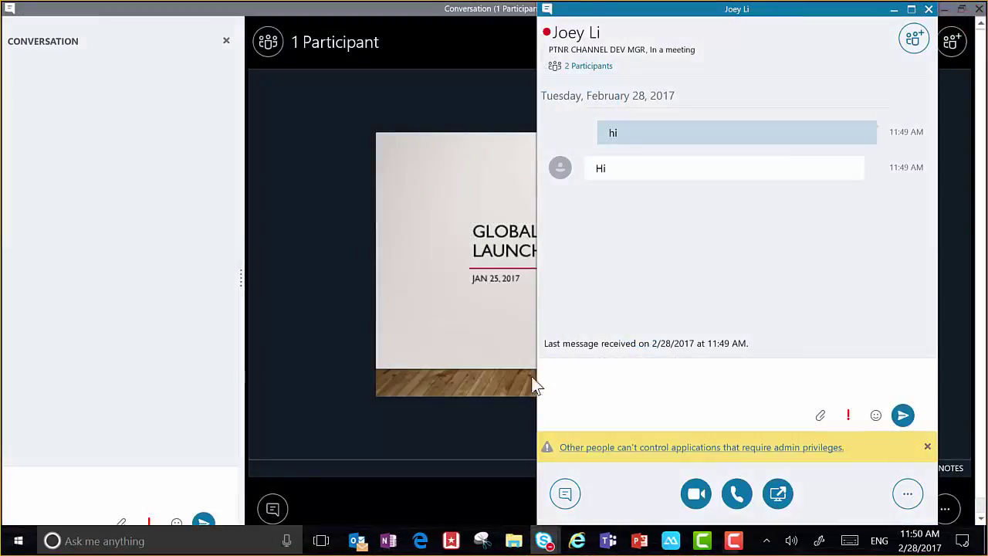
mouse_move(404, 9)
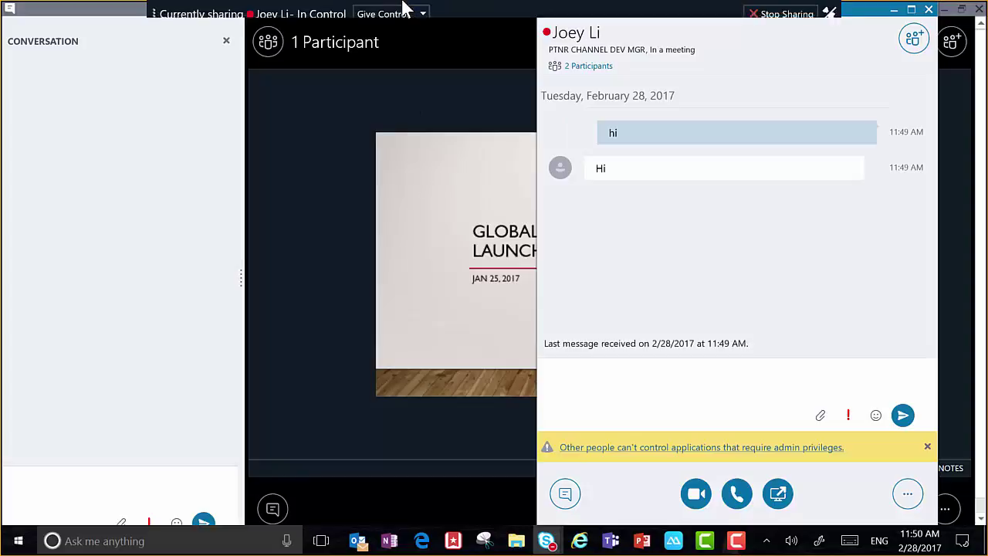
left_click(751, 17)
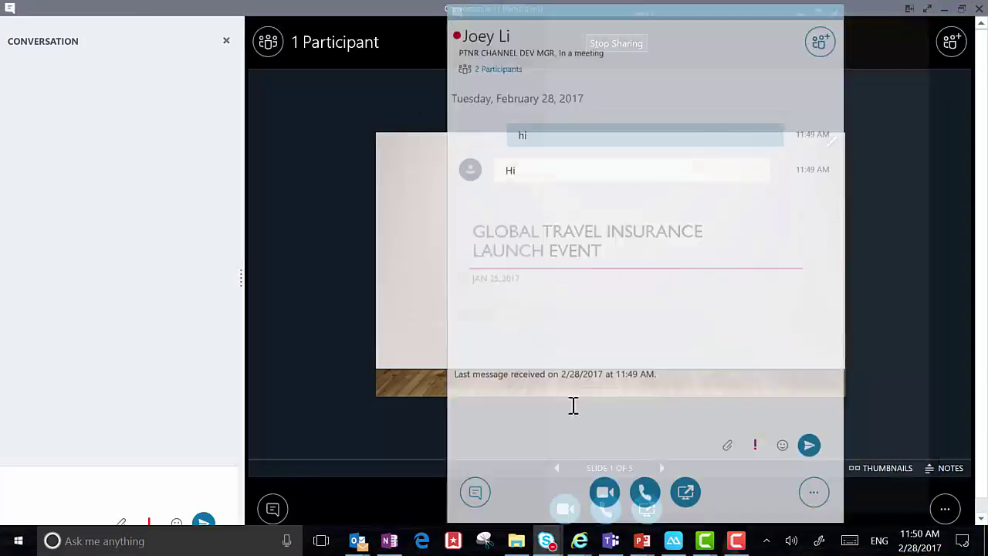
- Share the PowerPoint file Launch Event from the Demo files folder in the chat with the contact
left_click(686, 496)
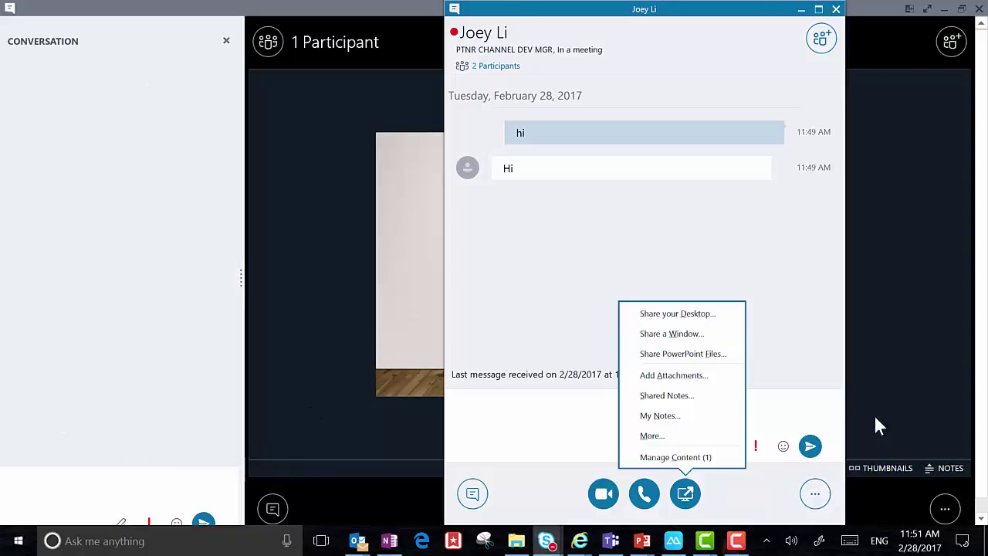
left_click(724, 360)
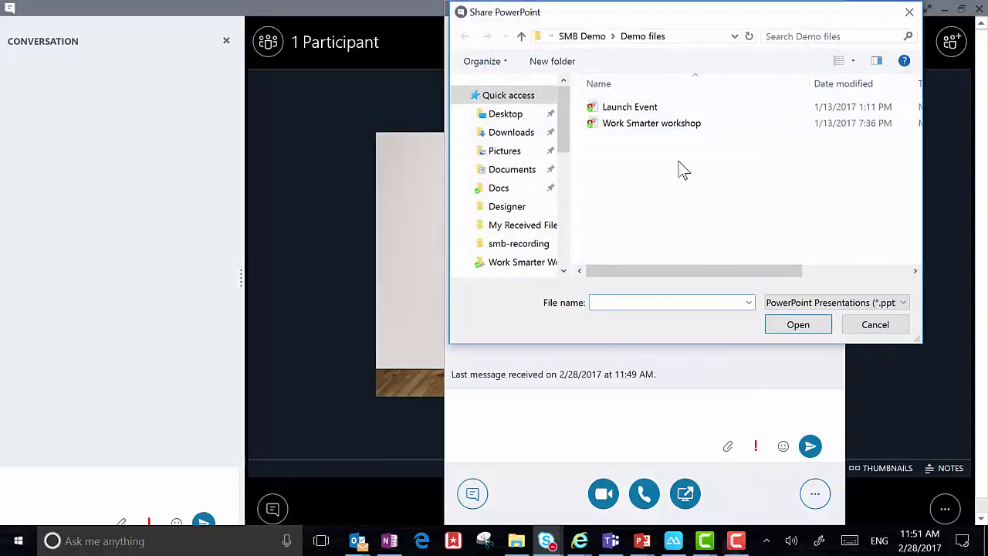
left_click(773, 108)
left_click(803, 324)
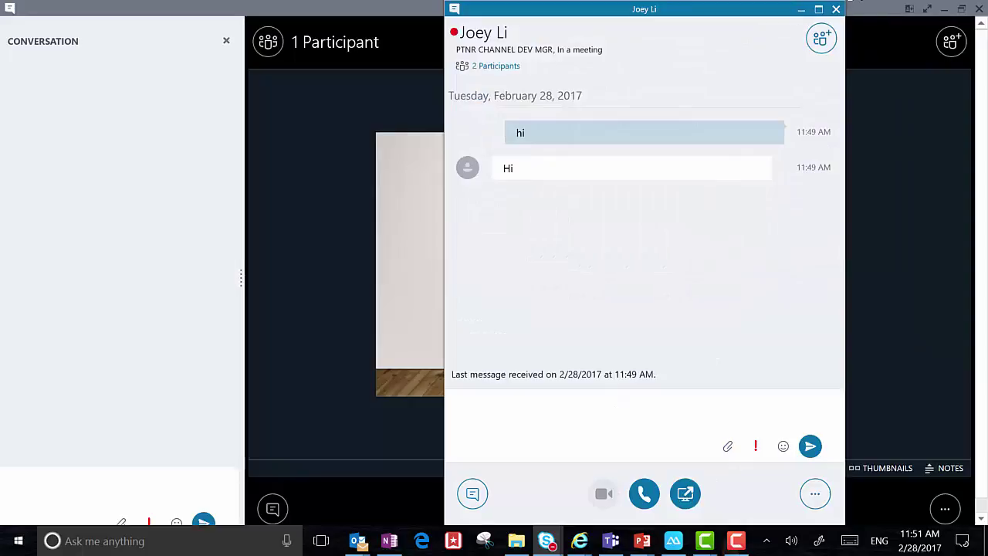
- Clear away the chat window and leave the old meeting that has only one participant
left_click(841, 6)
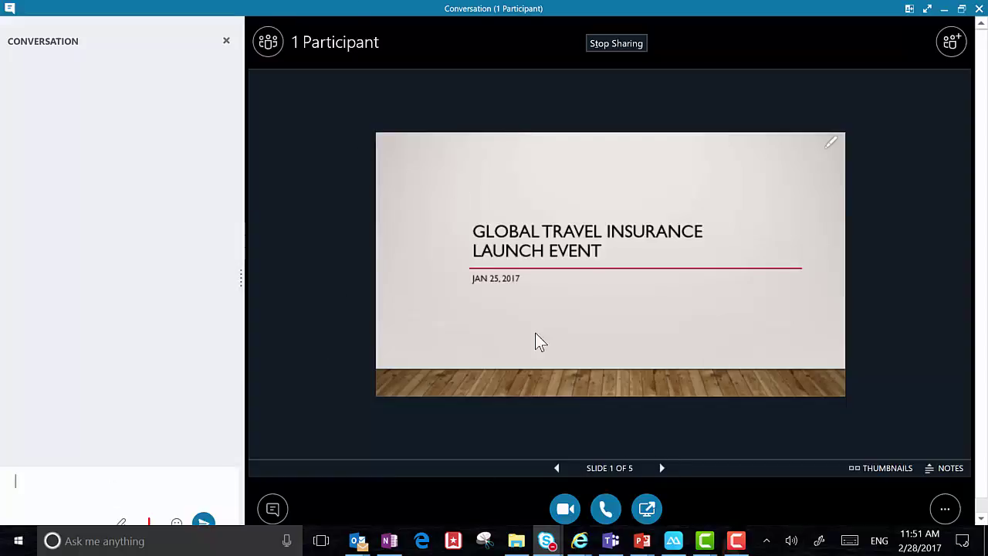
left_click(344, 45)
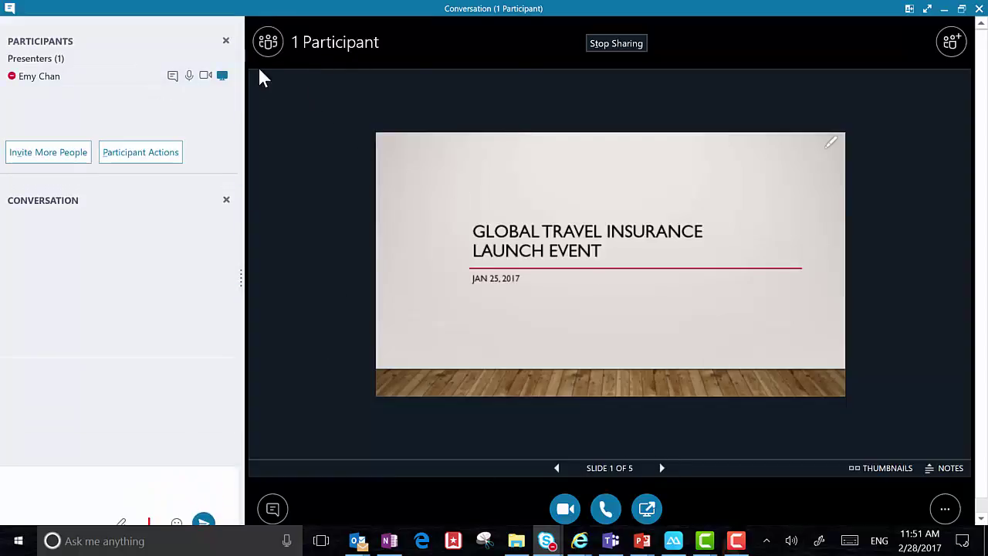
left_click(979, 9)
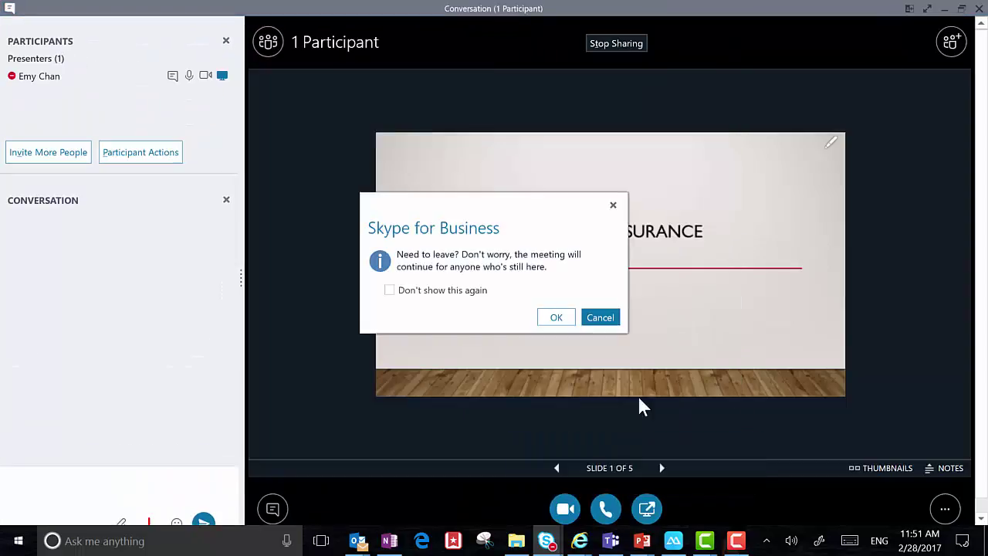
left_click(557, 318)
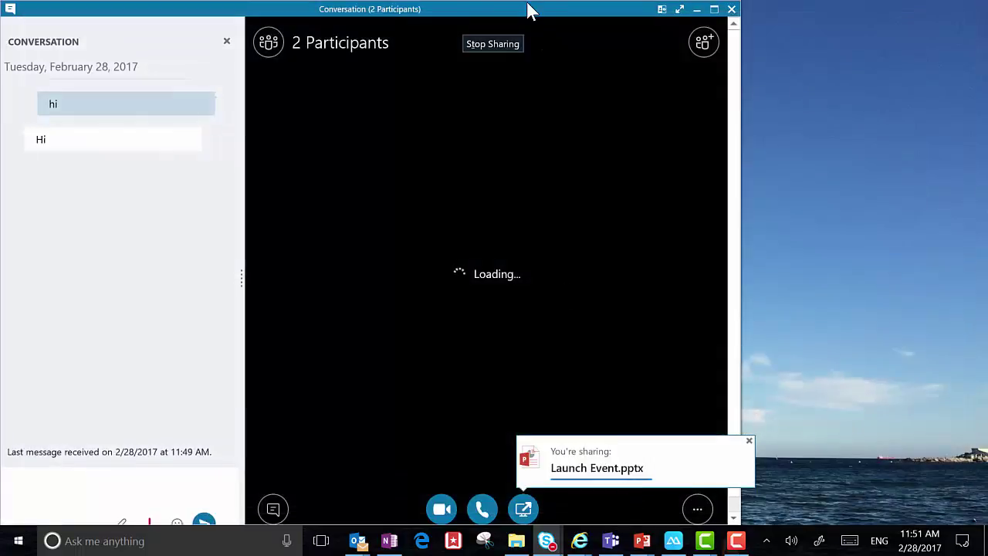
- Maximize the two-participant conversation window and show its participant list
left_click_drag(529, 10, 671, 3)
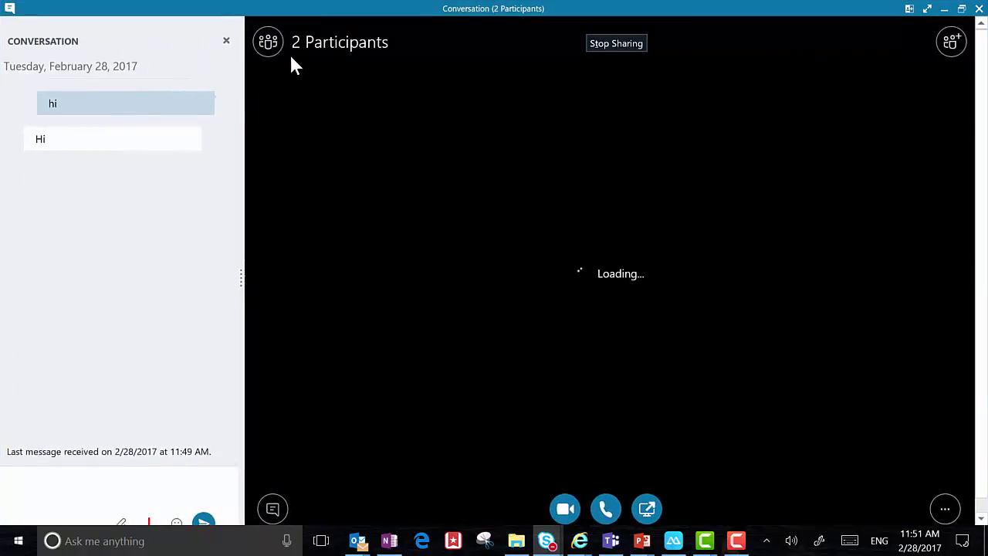
left_click(269, 44)
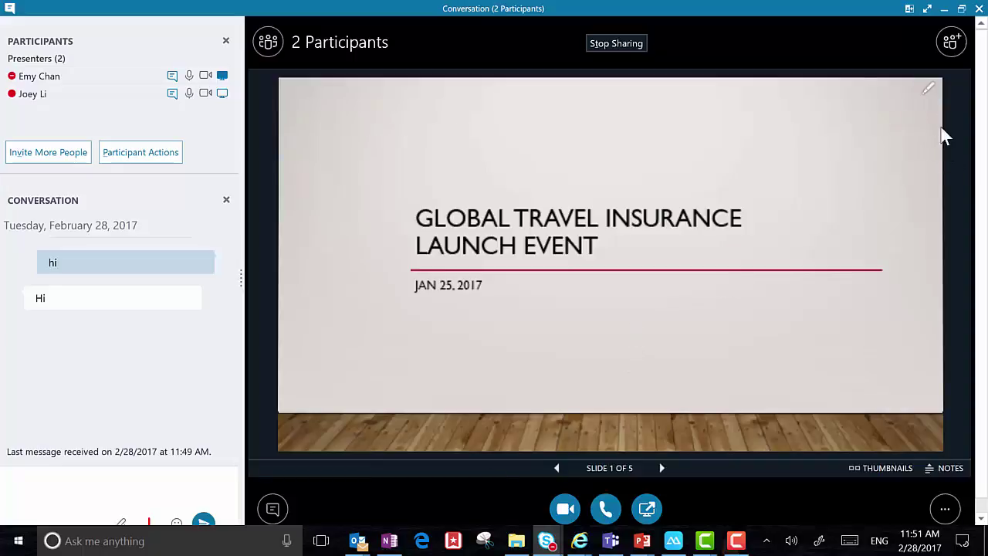
- Advance the shared presentation from the title slide to slide 5
left_click(666, 471)
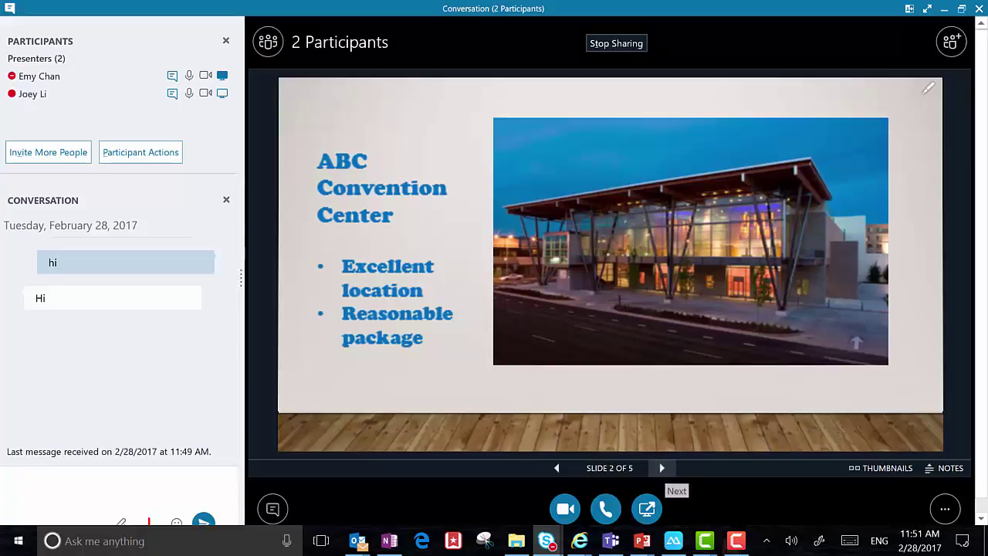
left_click(662, 470)
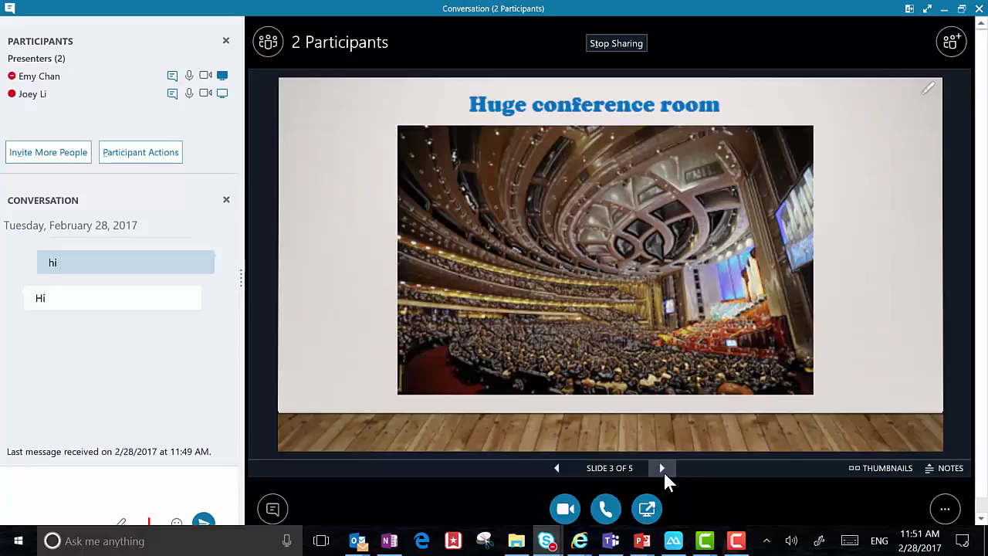
left_click(664, 470)
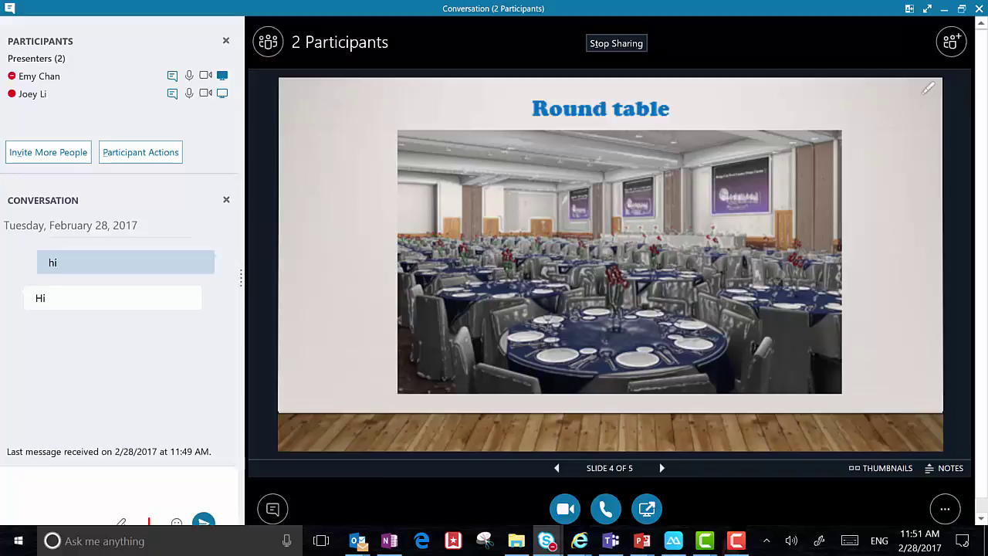
left_click(664, 468)
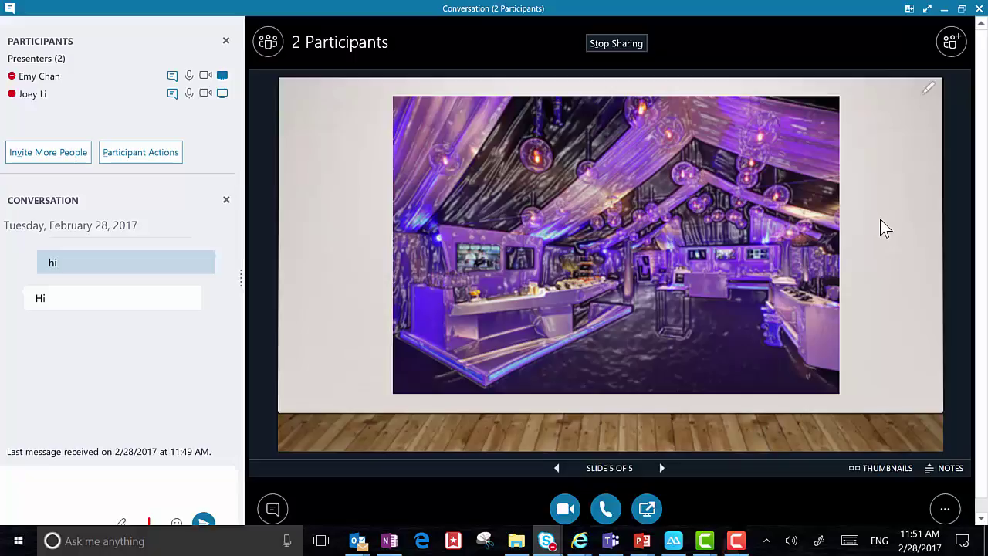
- Annotate slide 5 with the black pen, circling the long bar counter and drawing an arrow across to the opposite counter
left_click(929, 88)
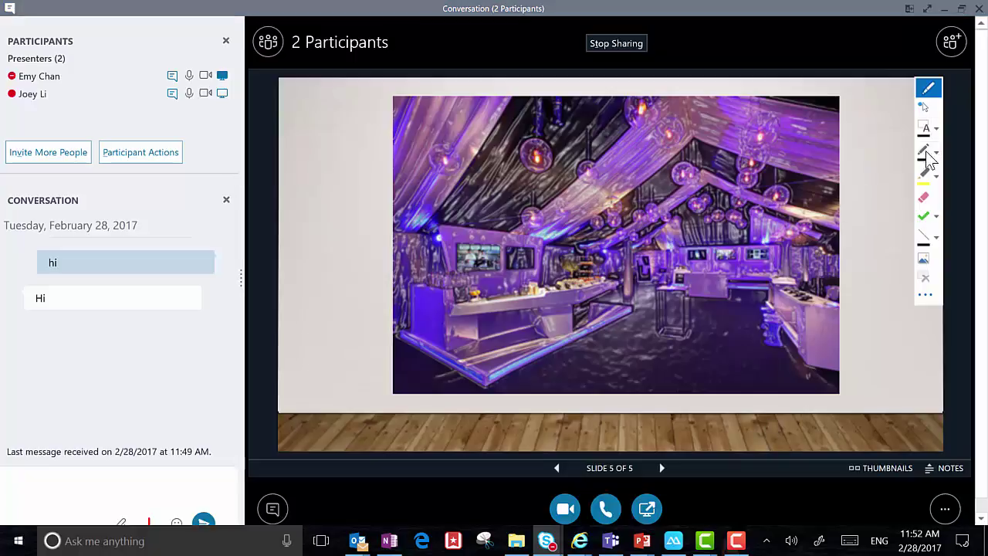
left_click(925, 151)
mouse_move(503, 252)
left_mouse_down()
mouse_move(604, 292)
mouse_move(492, 269)
left_mouse_up()
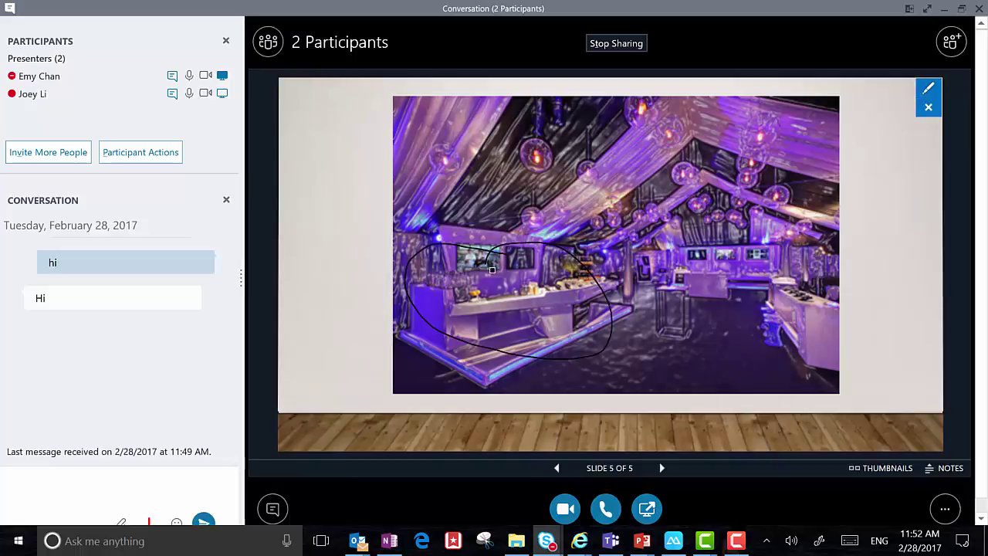
mouse_move(610, 314)
left_mouse_down()
mouse_move(753, 316)
mouse_move(738, 331)
mouse_move(741, 301)
mouse_move(774, 317)
left_mouse_up()
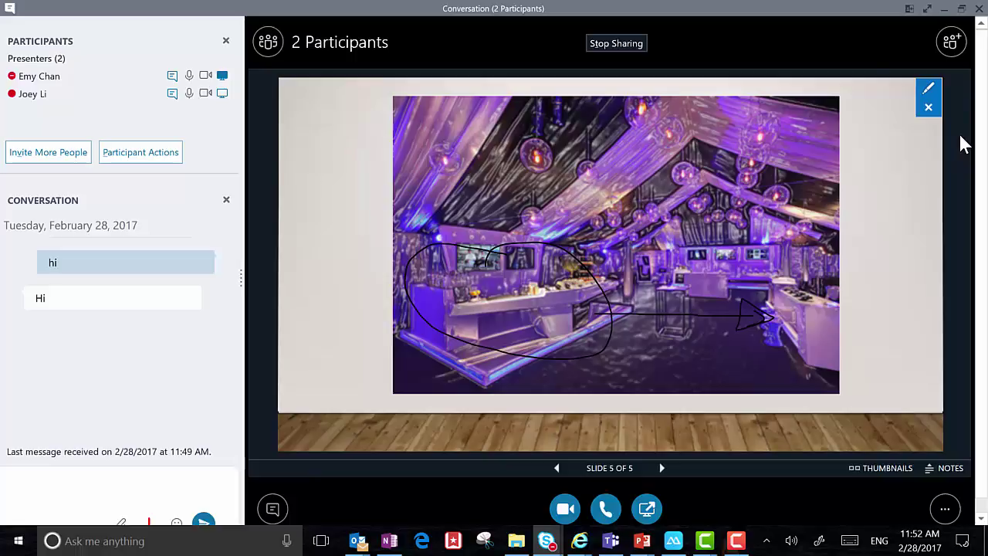
left_click(854, 8)
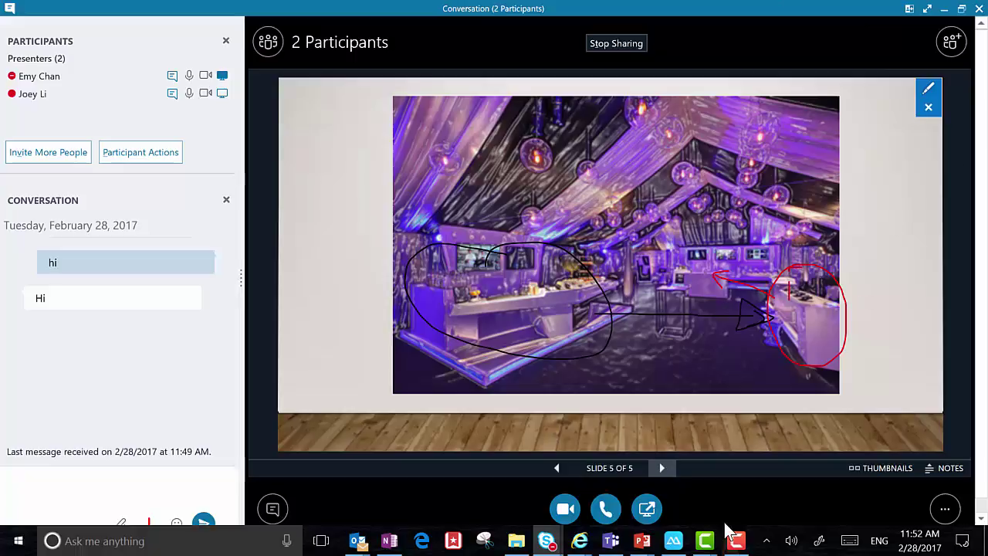
- Go back through the shared presentation to slide 2, the ABC Convention Center slide
left_click(556, 468)
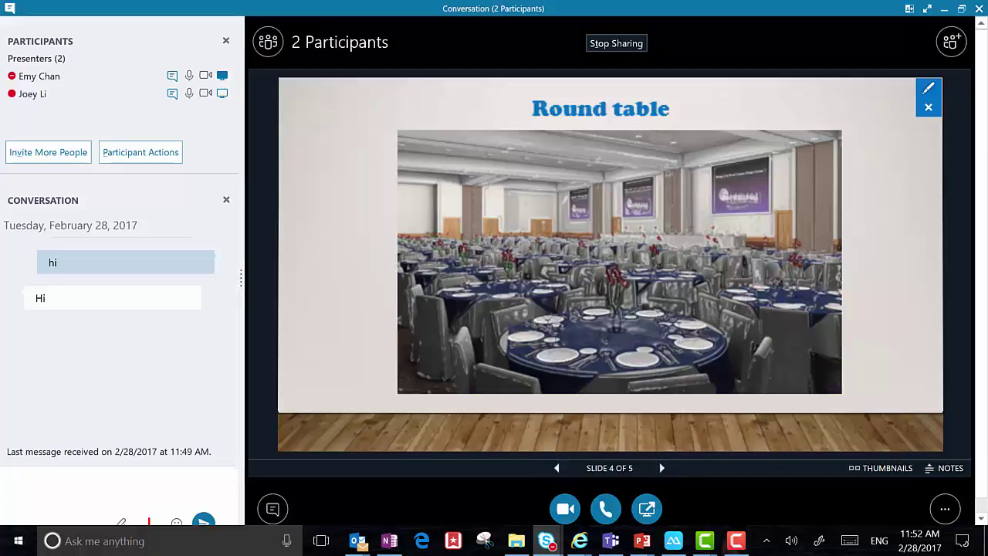
left_click(556, 467)
left_click(556, 468)
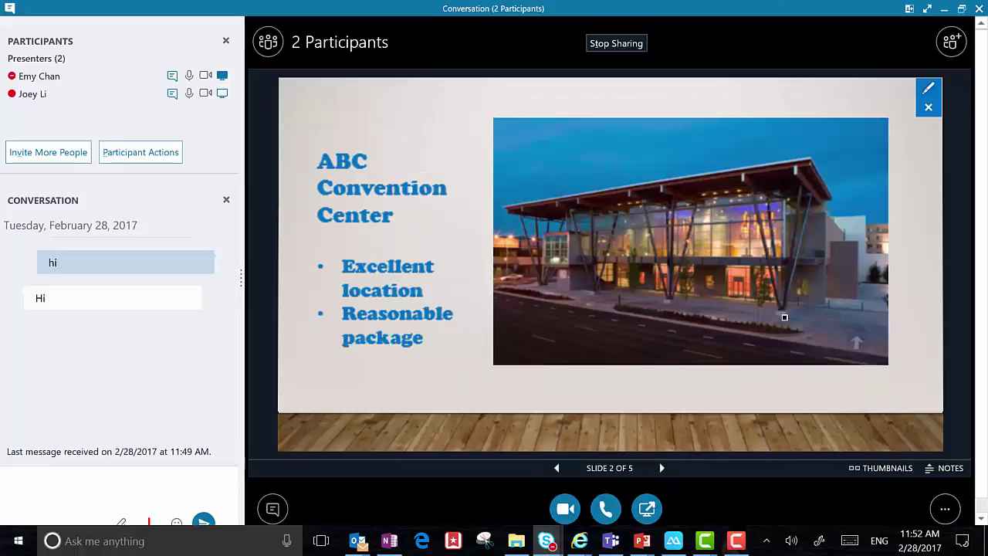
left_click(15, 481)
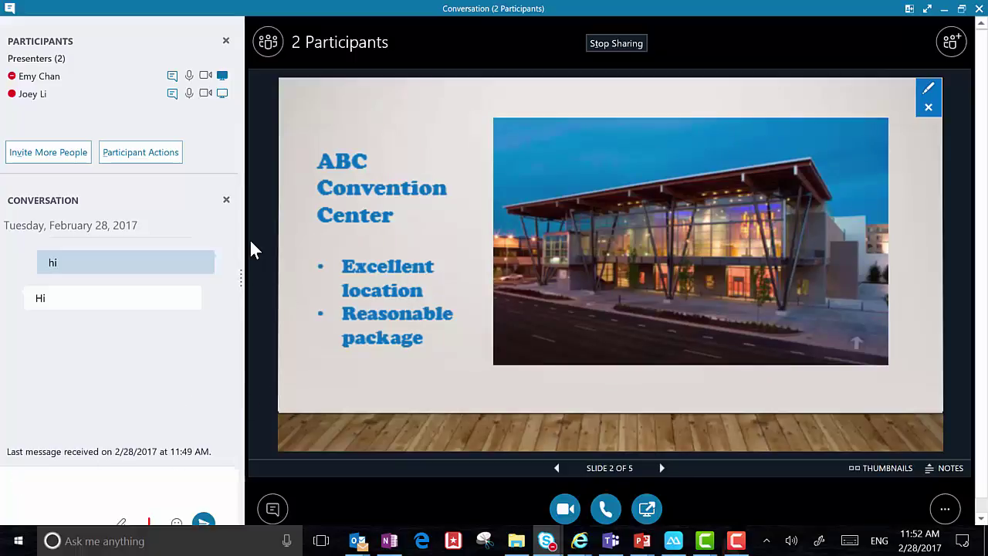